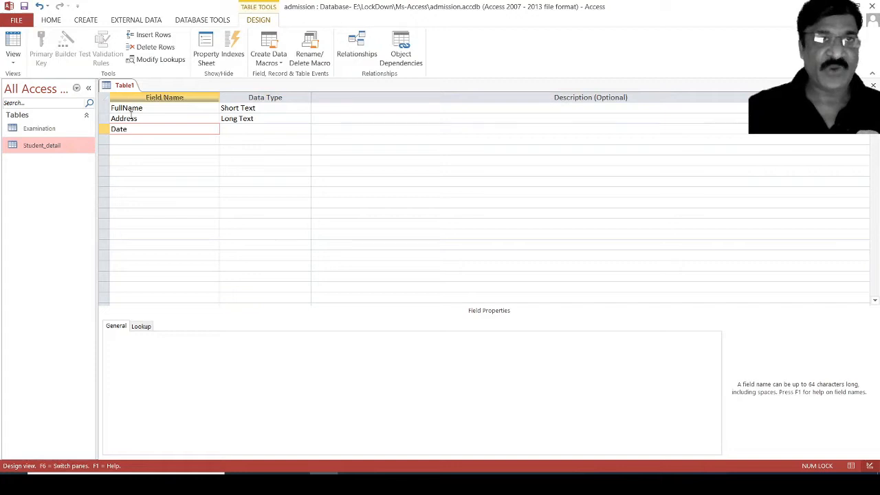
# Make DateJ a Date/Time field and add a TimeJ field, also Date/Time.
pyautogui.press('Tab')
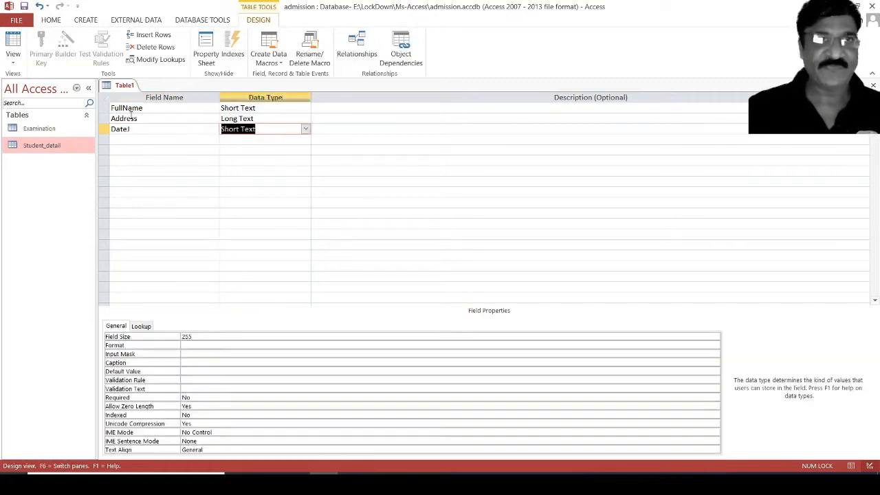
pyautogui.write('d')
pyautogui.press('Tab')
pyautogui.press('Tab')
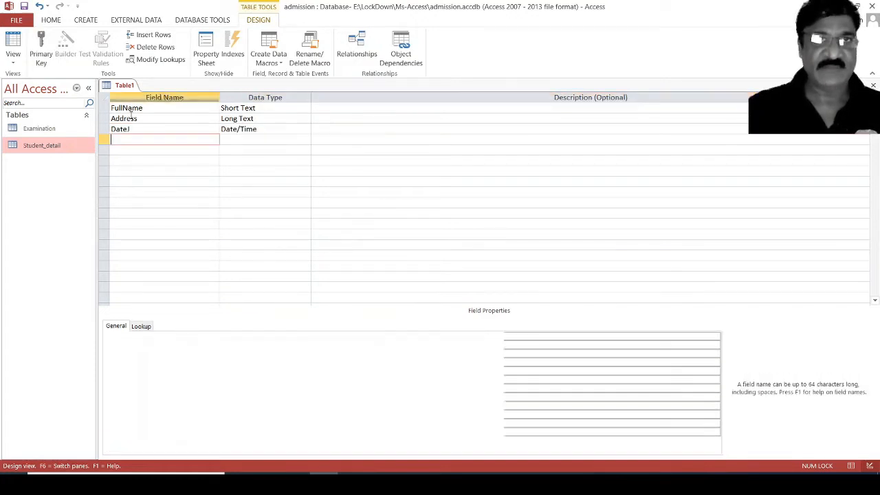
pyautogui.write('Ti')
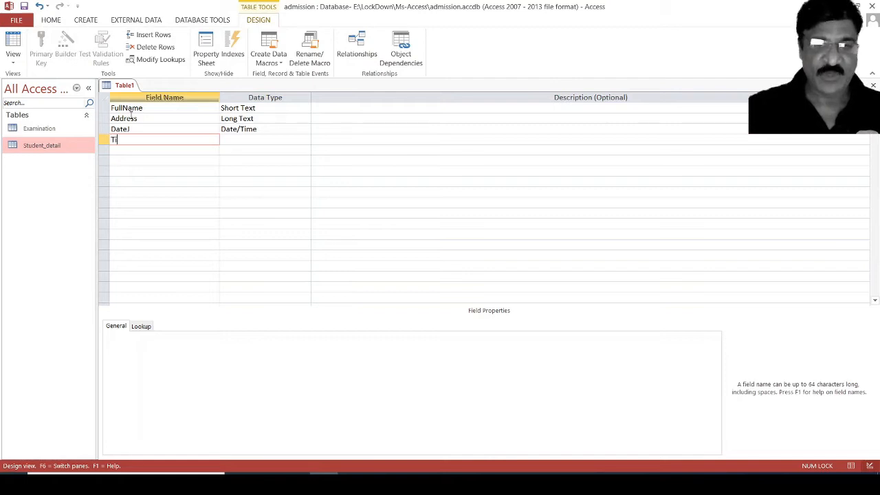
pyautogui.write('meJ')
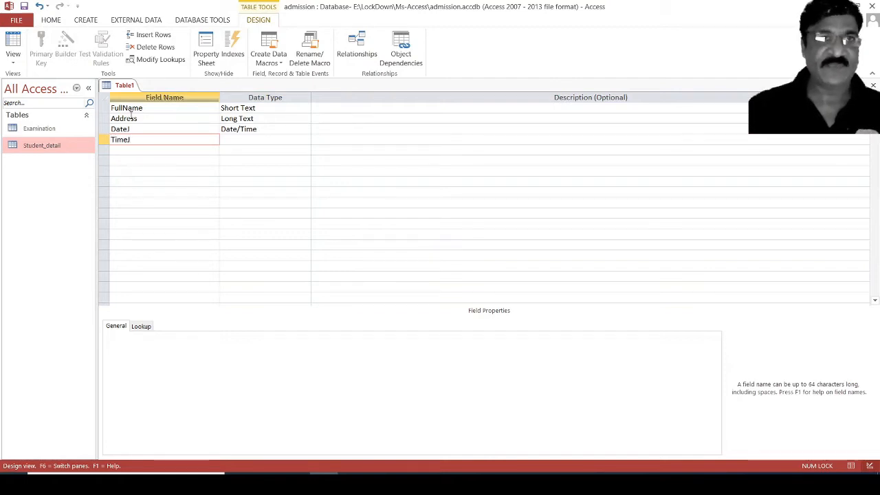
pyautogui.press('Tab')
pyautogui.press('Tab')
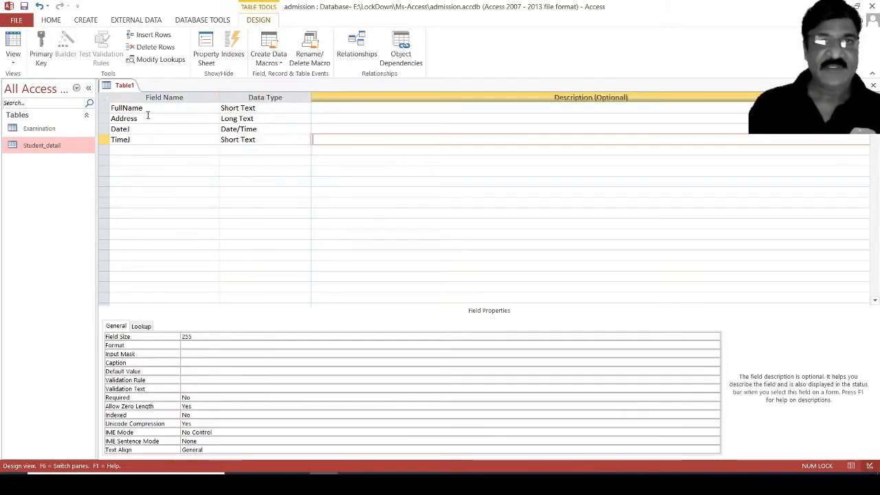
pyautogui.click(267, 139)
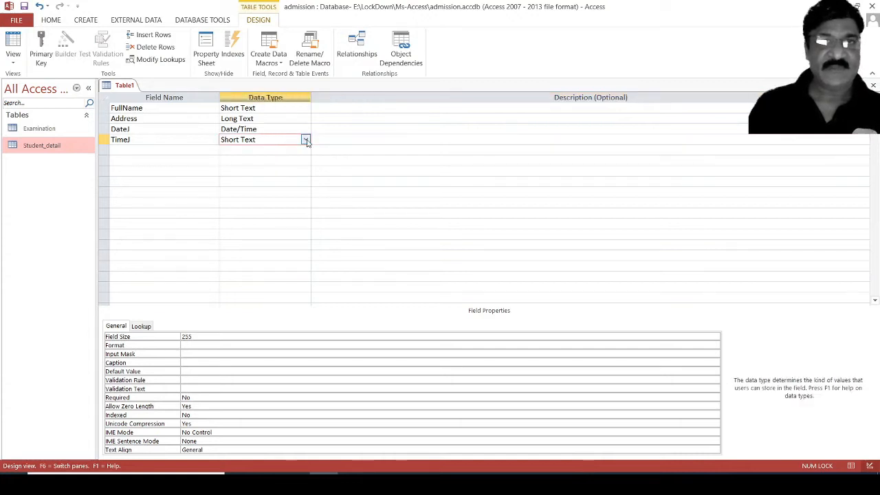
pyautogui.click(304, 140)
pyautogui.click(265, 181)
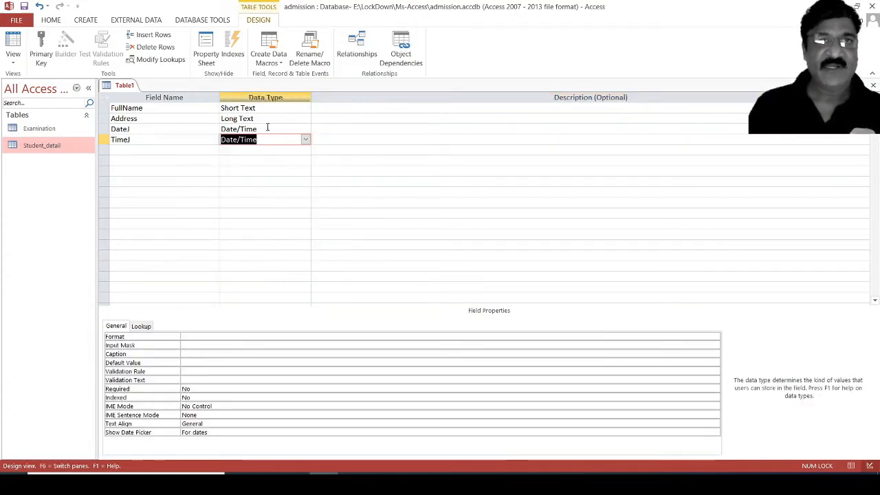
# Set DateJ's Format to Short Date and TimeJ's Format to Long Time.
pyautogui.click(267, 128)
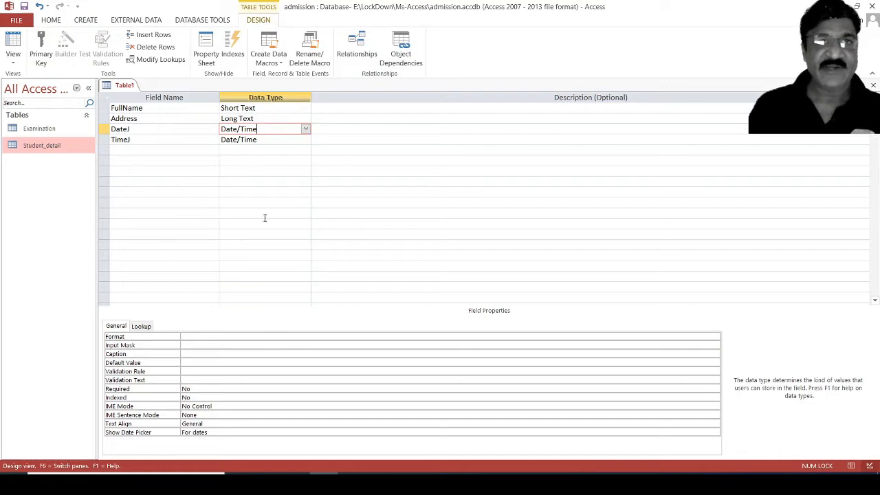
pyautogui.click(236, 337)
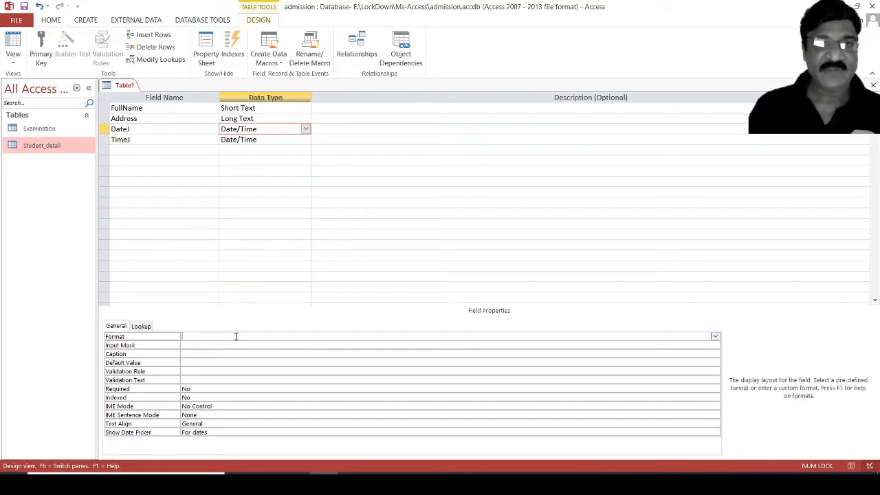
pyautogui.click(715, 336)
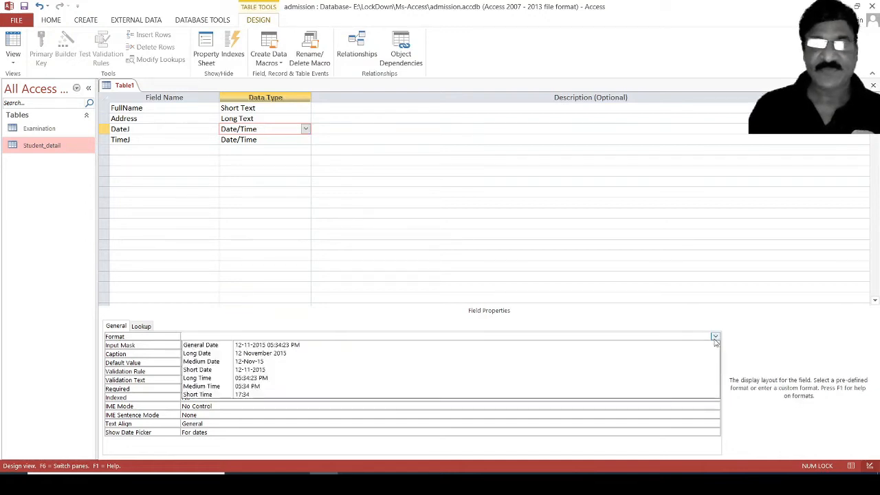
pyautogui.click(250, 370)
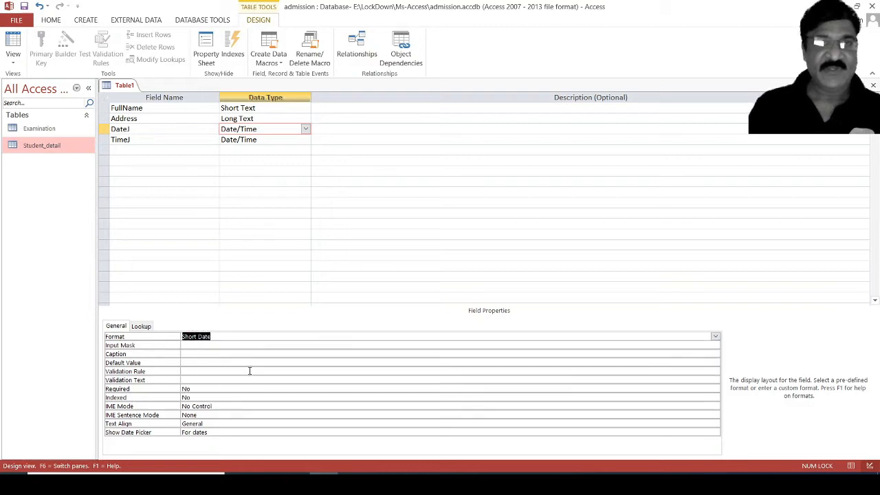
pyautogui.click(266, 140)
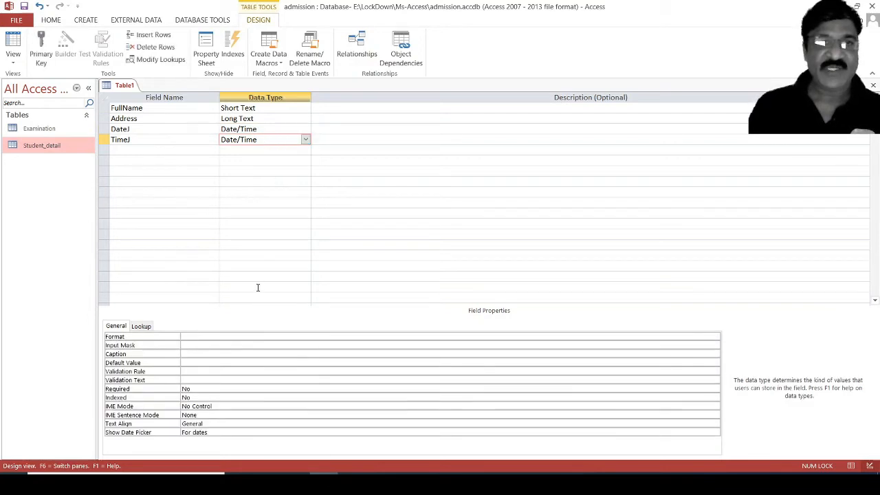
pyautogui.click(246, 336)
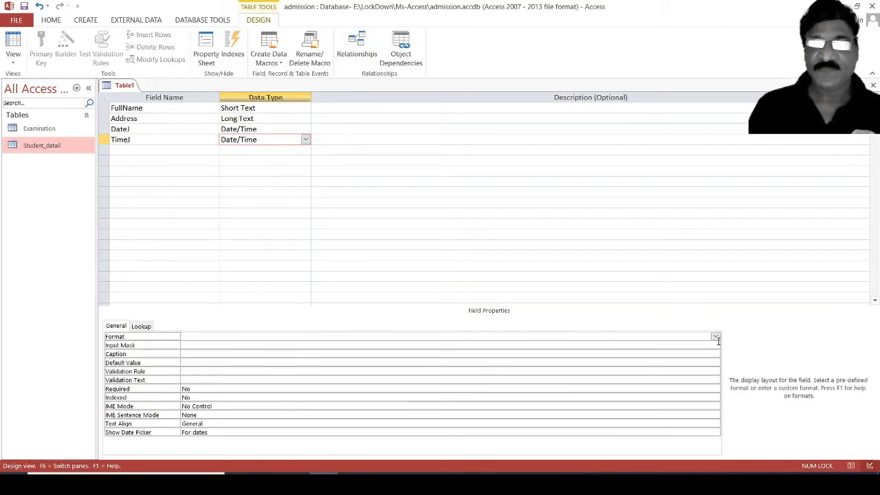
pyautogui.click(715, 337)
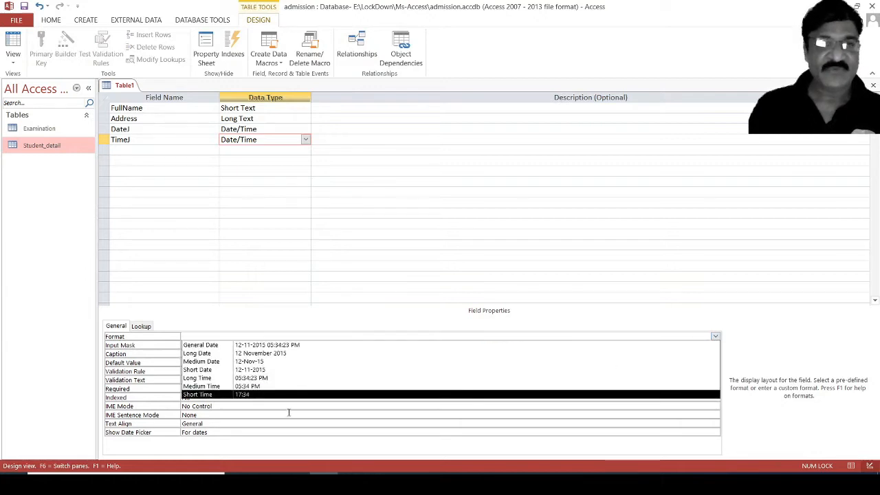
pyautogui.click(268, 379)
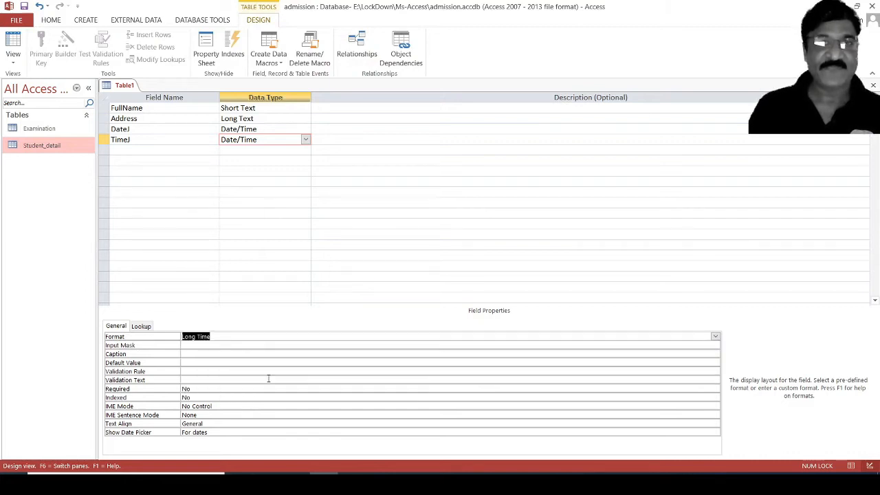
# Close the design and save the table as 'Joining' with no primary key.
pyautogui.click(874, 85)
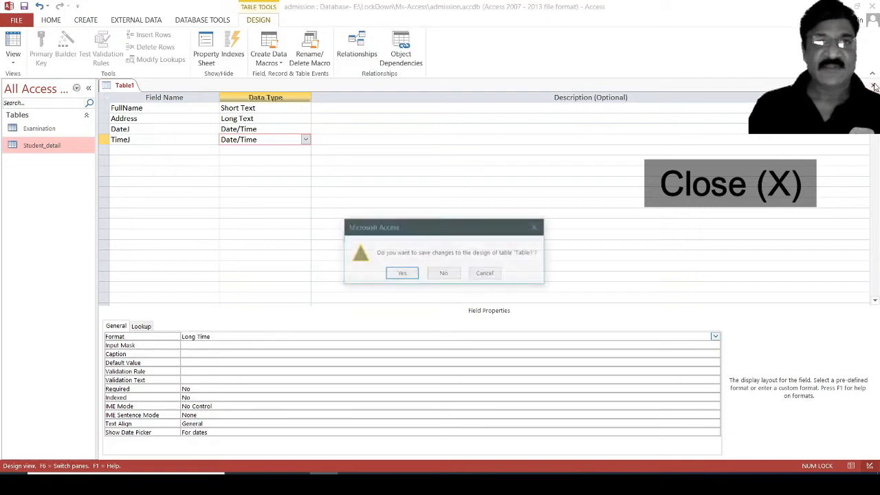
pyautogui.click(401, 274)
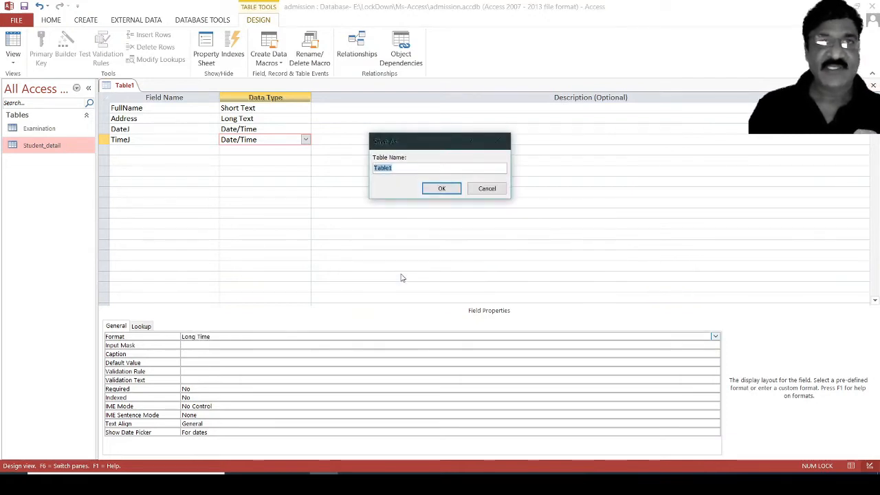
pyautogui.write('H')
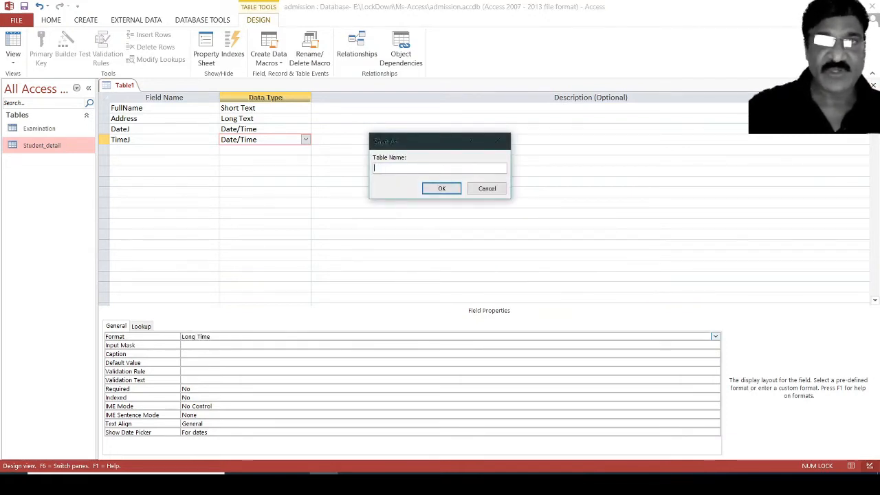
pyautogui.write('Joining')
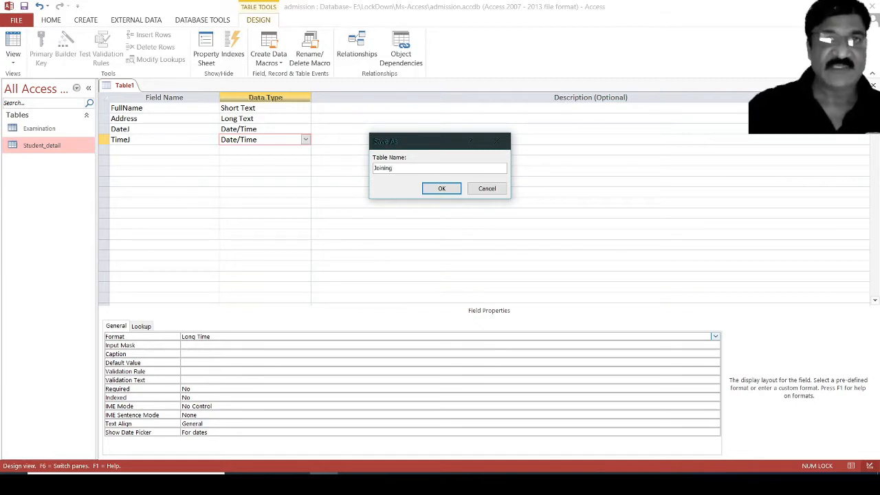
pyautogui.click(441, 189)
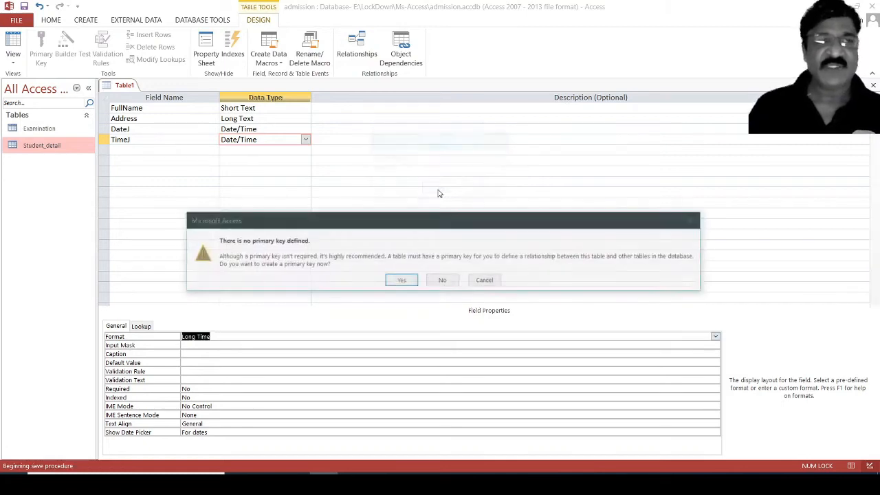
pyautogui.click(444, 285)
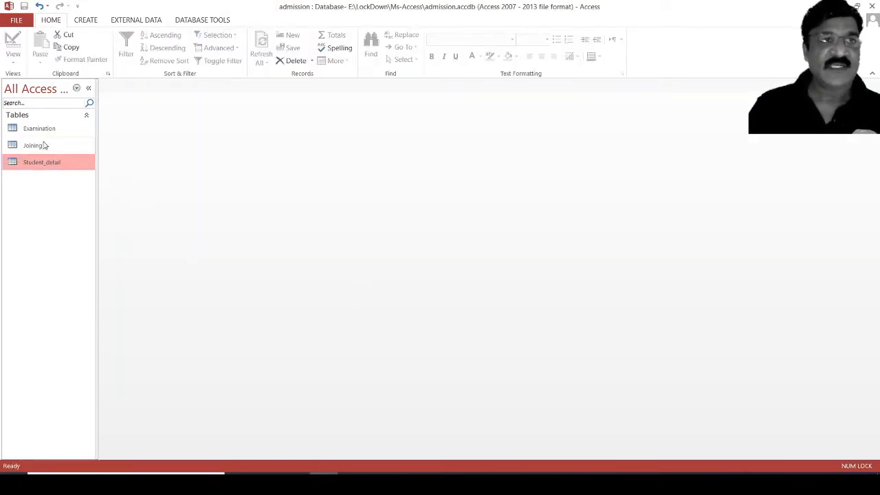
# Open the Joining table and enter the first person's full name and street address.
pyautogui.doubleClick(34, 145)
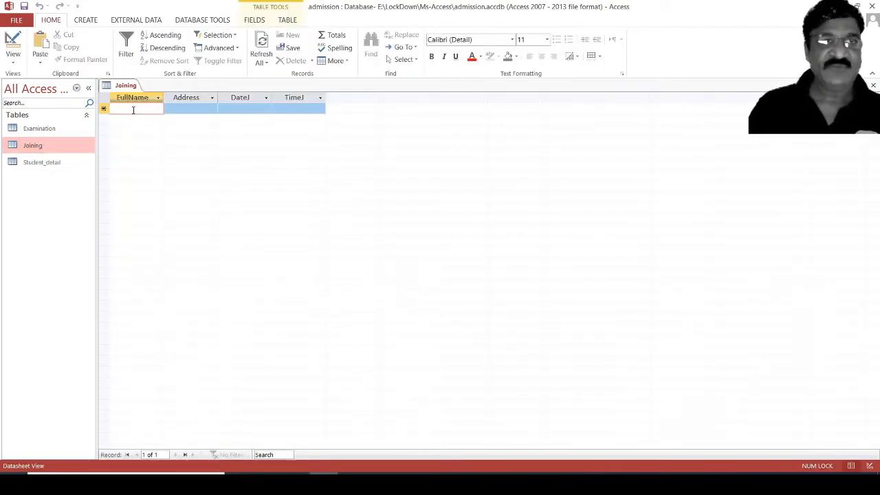
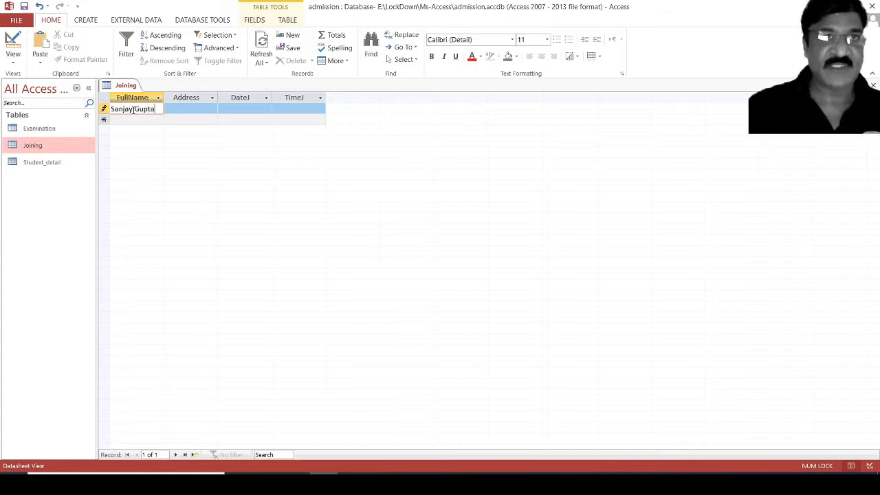
pyautogui.press('Tab')
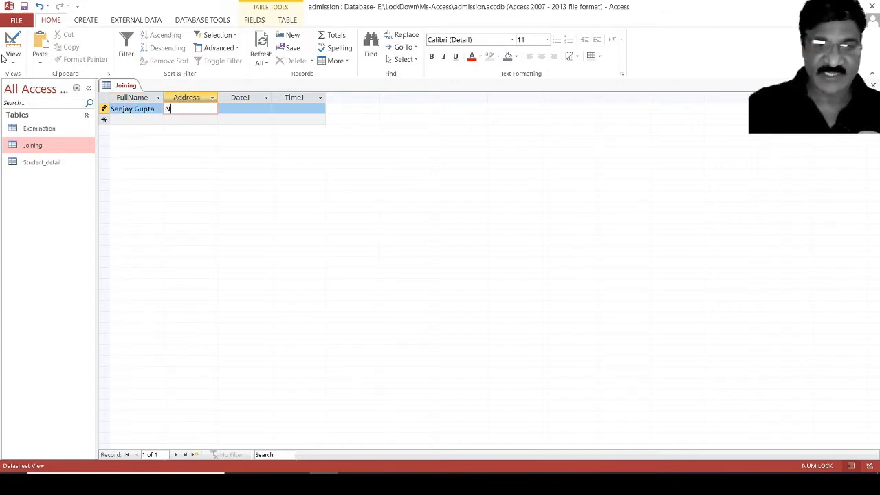
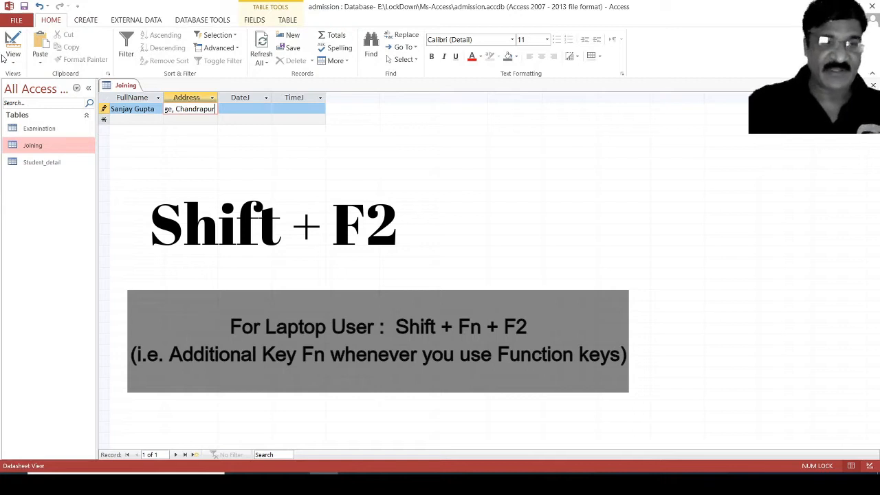
# Add the PIN code to the end of the first record's address in the Zoom box.
pyautogui.hotkey('shift', 'F2')
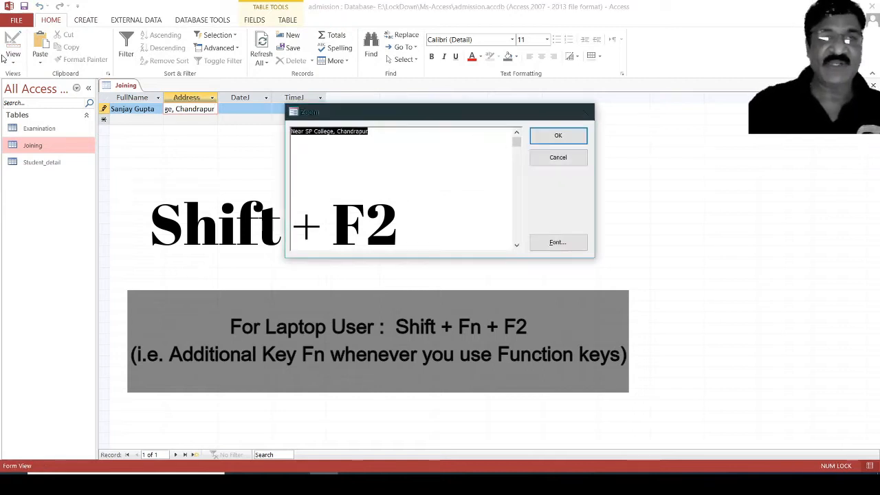
pyautogui.click(376, 133)
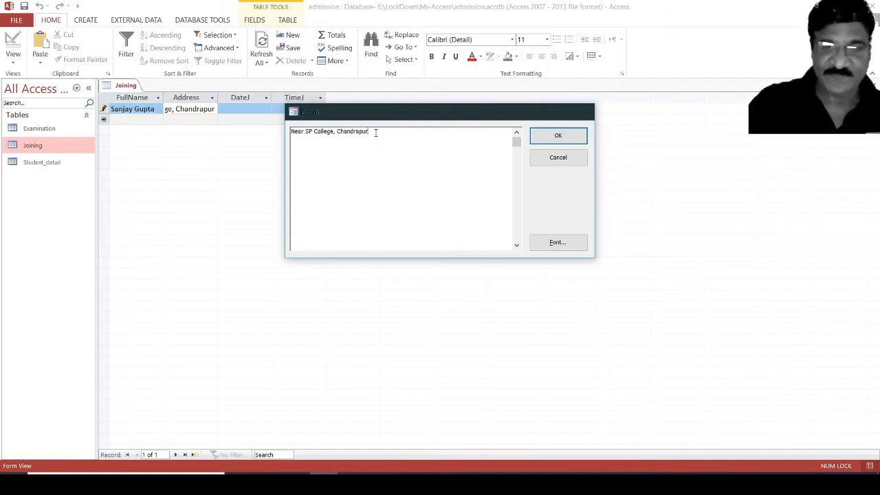
pyautogui.write('- 4')
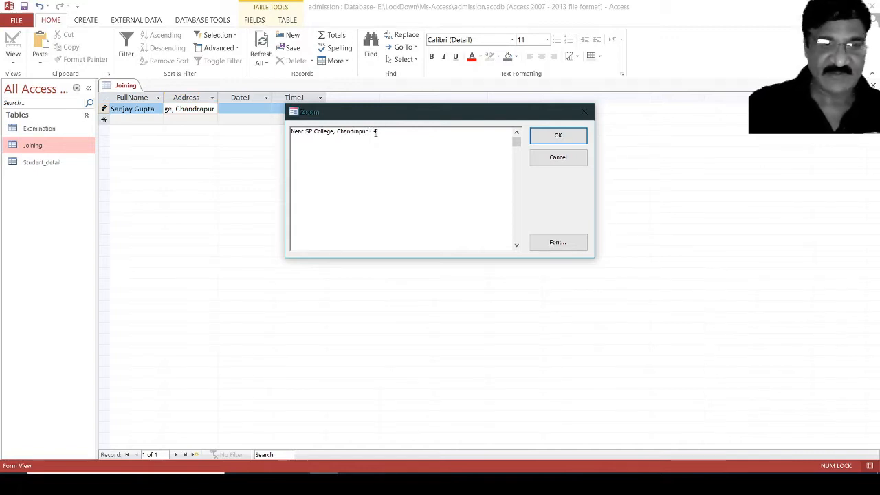
pyautogui.write('42 40')
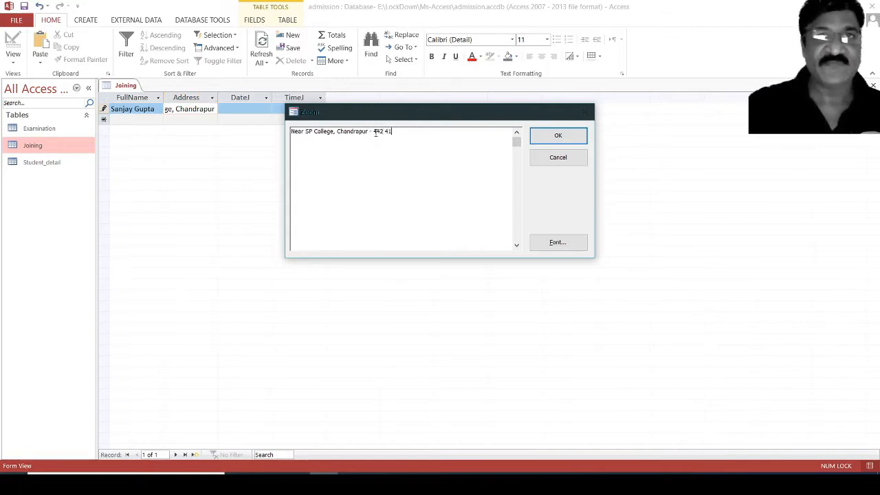
pyautogui.write('1')
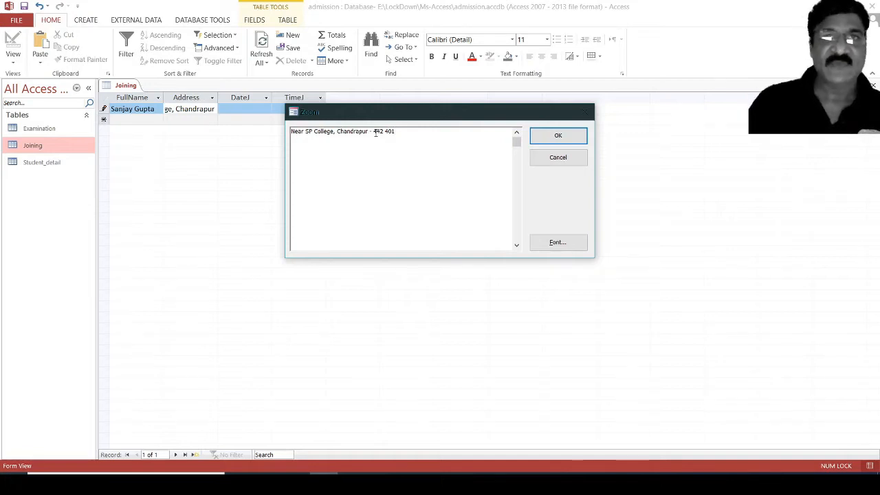
pyautogui.click(569, 137)
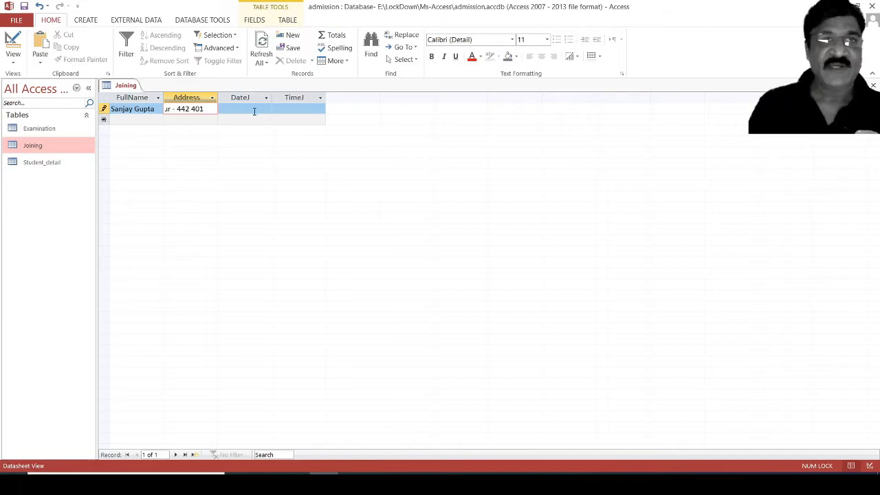
# Fill the first record's DateJ with today's date and TimeJ with the current time.
pyautogui.click(253, 110)
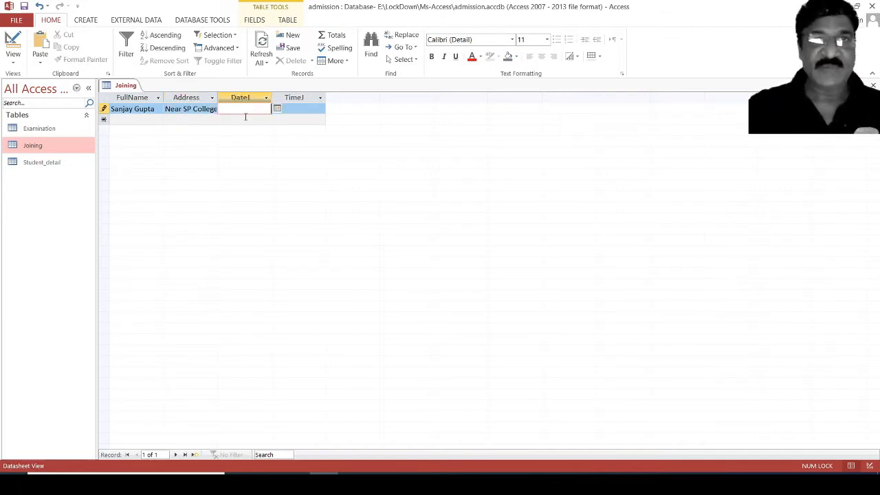
pyautogui.hotkey('ctrl', ';')
pyautogui.press('Tab')
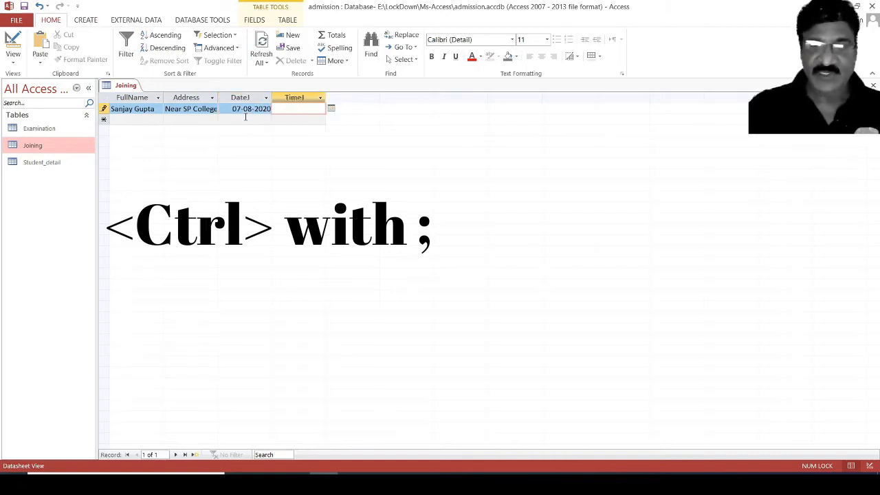
pyautogui.hotkey('ctrl', 'shift', ';')
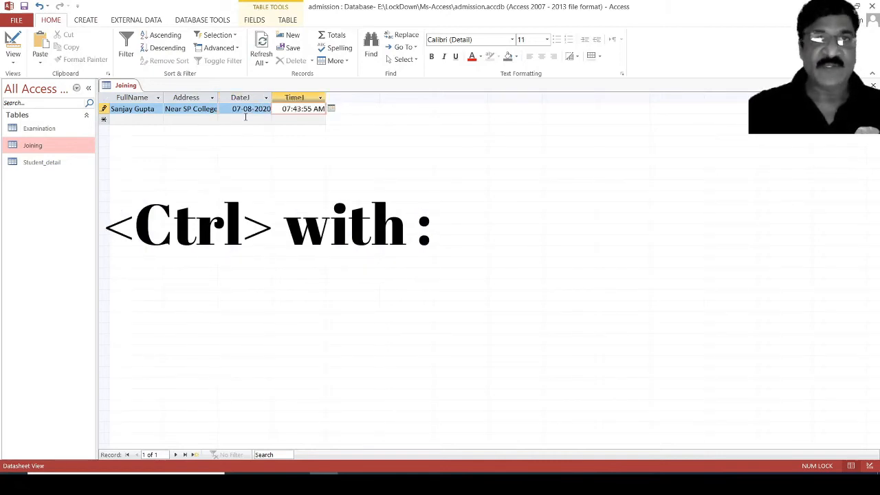
pyautogui.press('Tab')
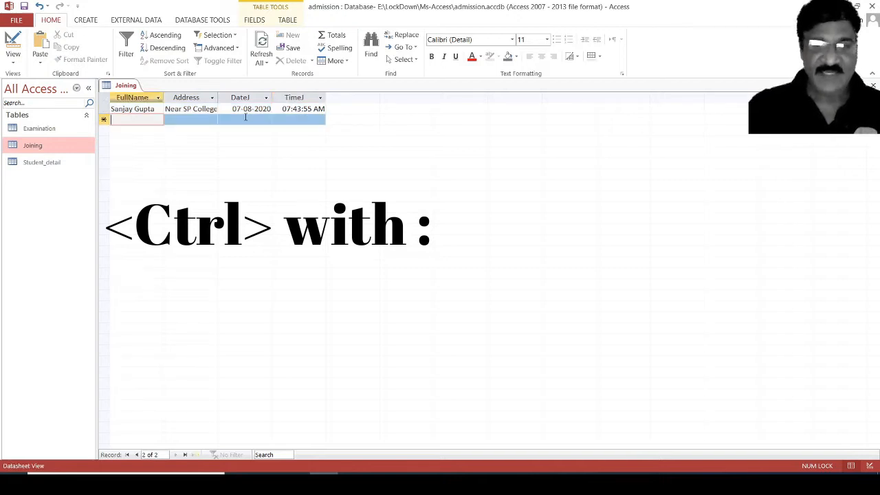
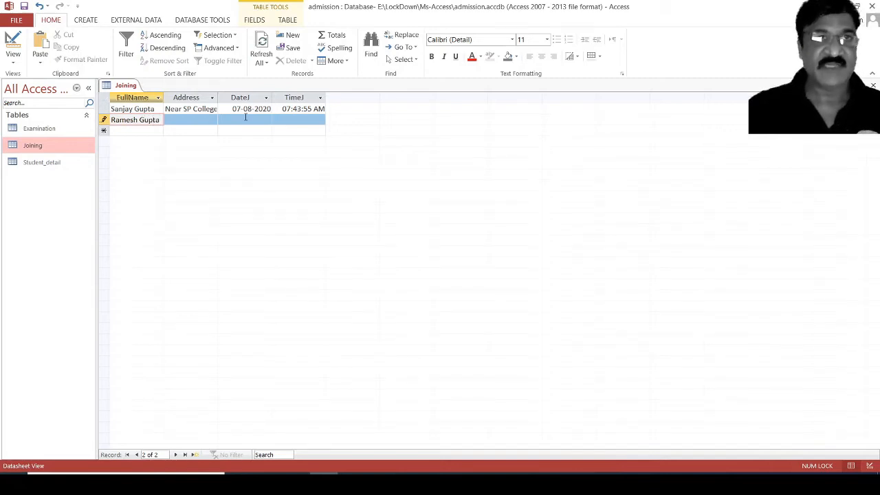
# Start a second record with a person's name and the address copied from above.
pyautogui.press('Tab')
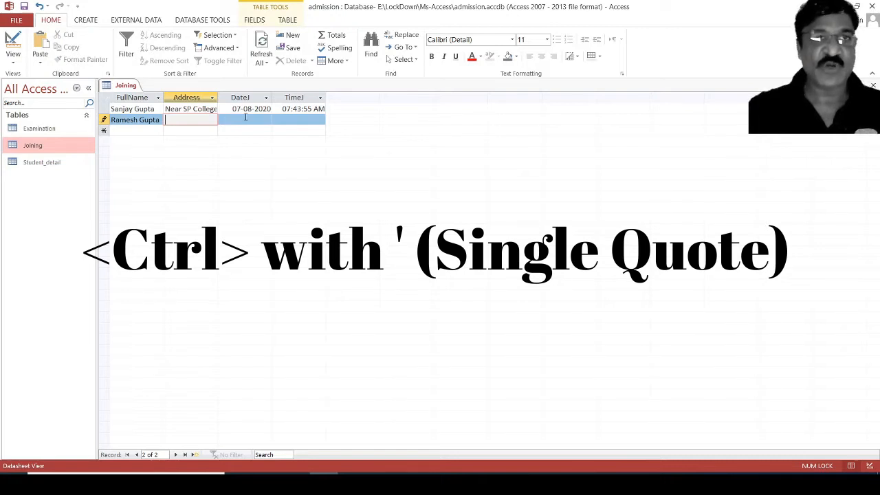
pyautogui.hotkey('ctrl', "'")
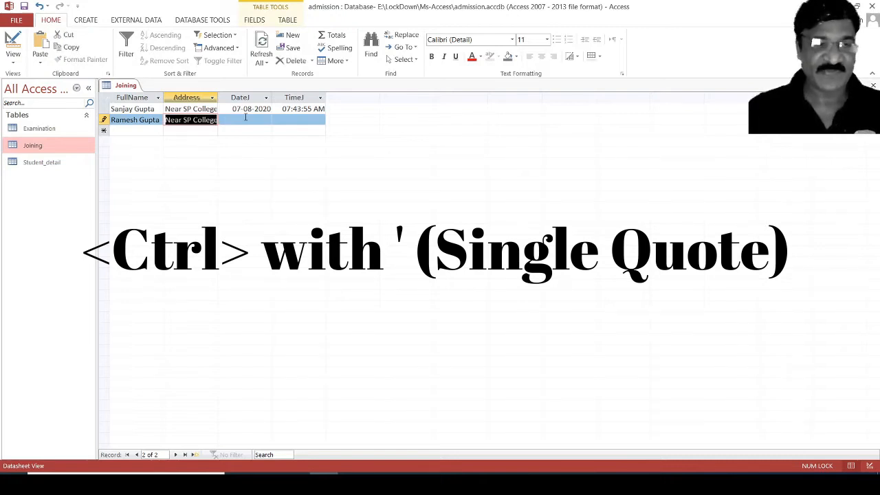
pyautogui.click(245, 117)
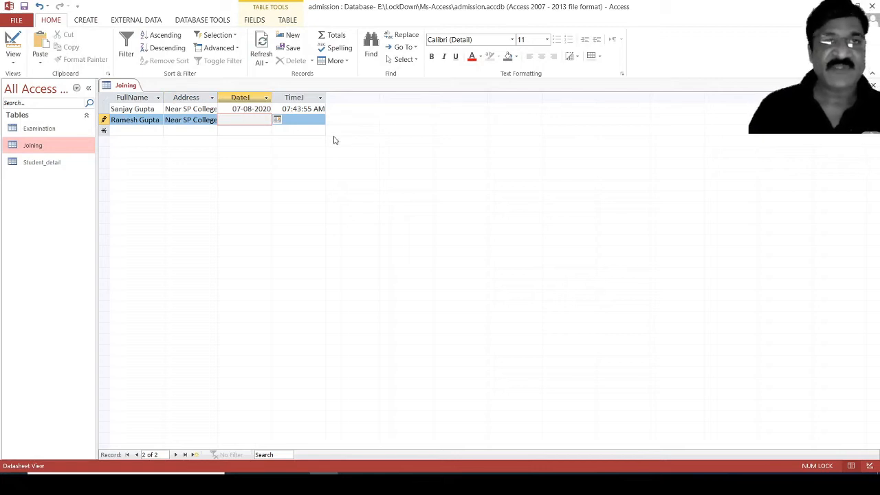
# Pick 05-08-2020 from the calendar, insert the current time, and close the table.
pyautogui.click(277, 121)
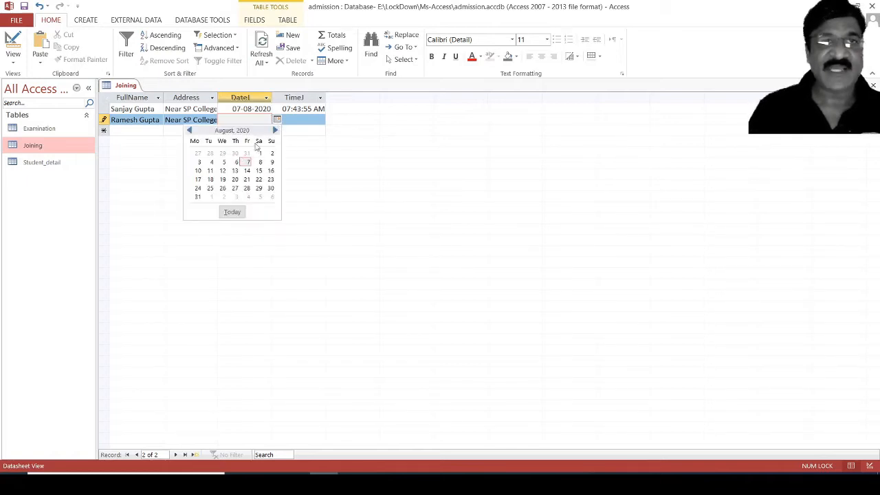
pyautogui.click(224, 163)
pyautogui.click(302, 122)
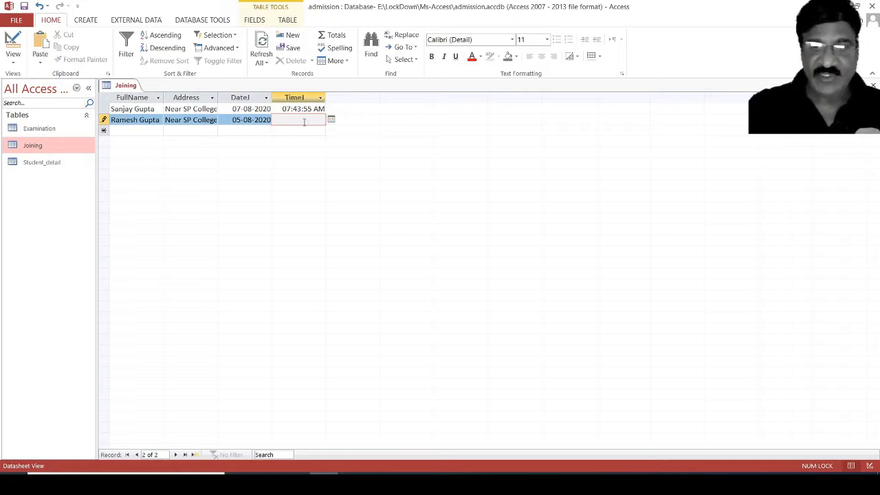
pyautogui.hotkey('ctrl', 'shift', ':')
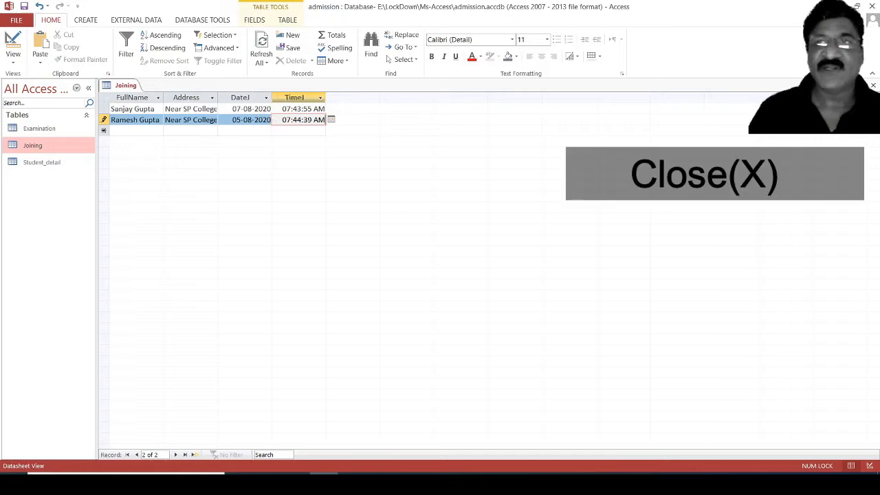
pyautogui.click(873, 86)
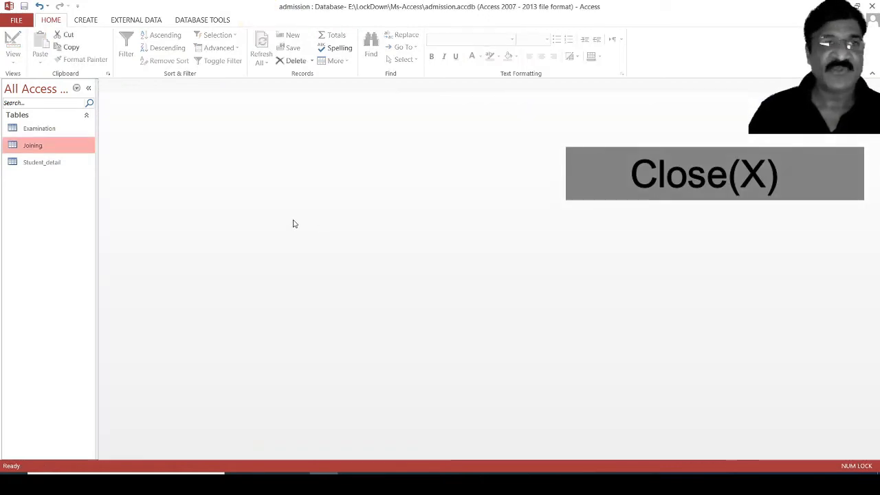
# In Joining's Design View, set DateJ's Default Value to date() and TimeJ's to time(), then save.
pyautogui.rightClick(58, 148)
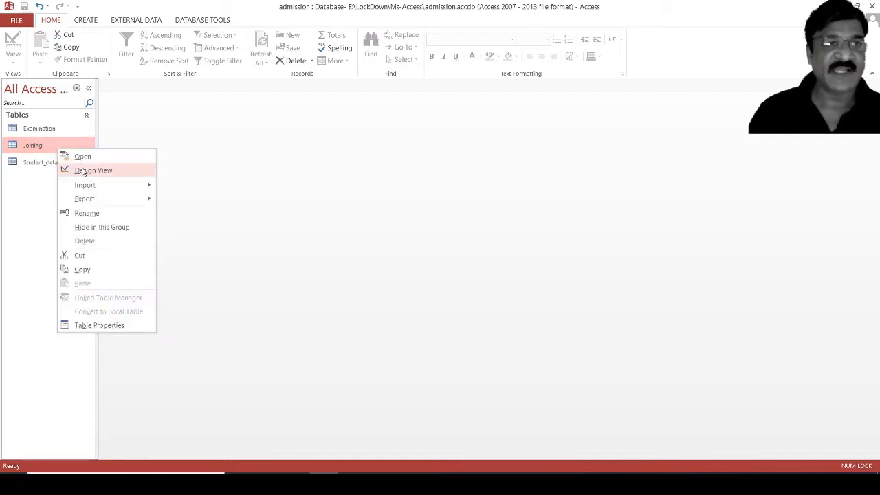
pyautogui.click(77, 170)
pyautogui.click(254, 128)
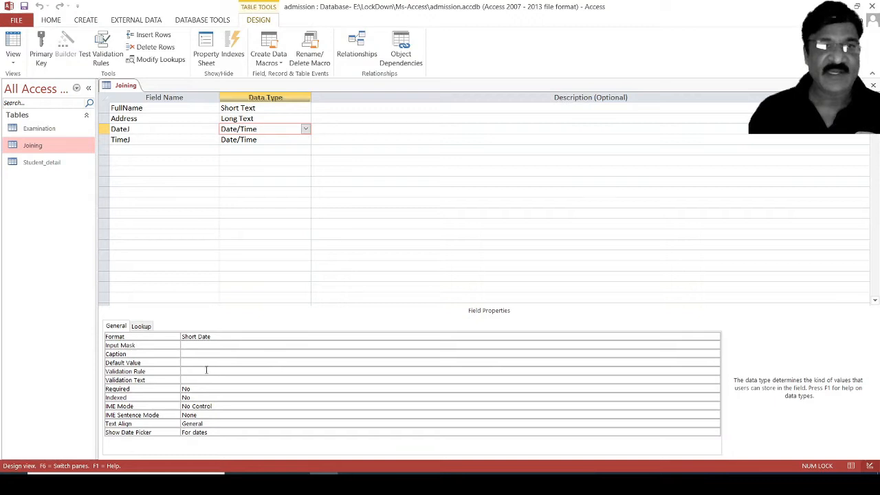
pyautogui.click(200, 362)
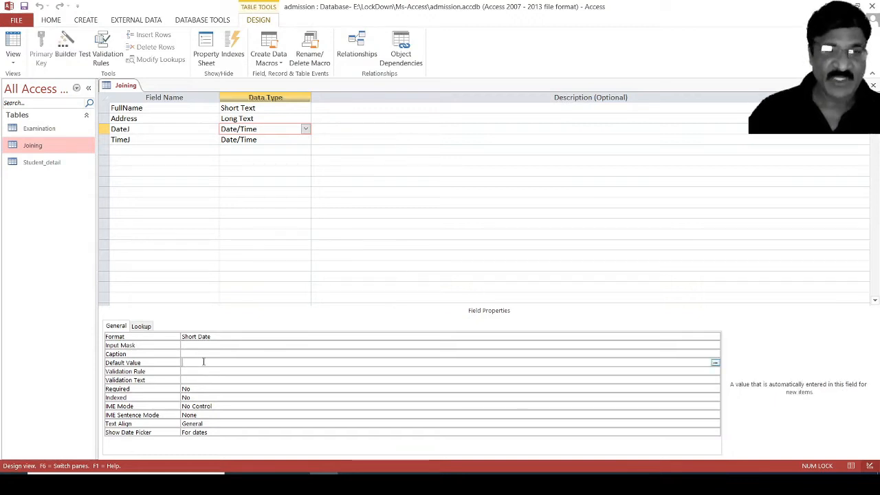
pyautogui.write('date(')
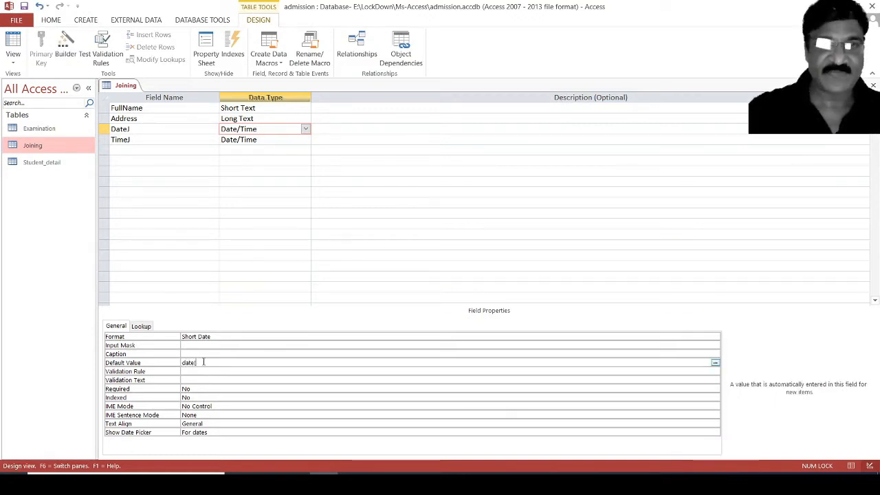
pyautogui.write(')')
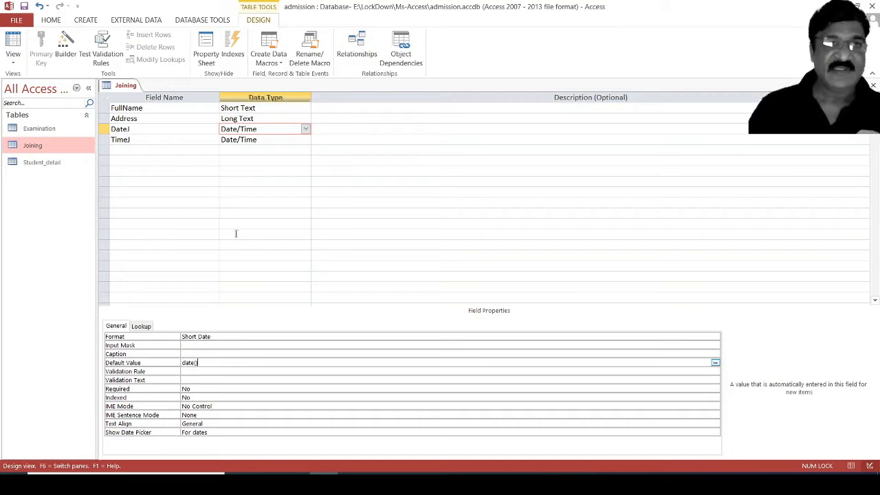
pyautogui.click(275, 139)
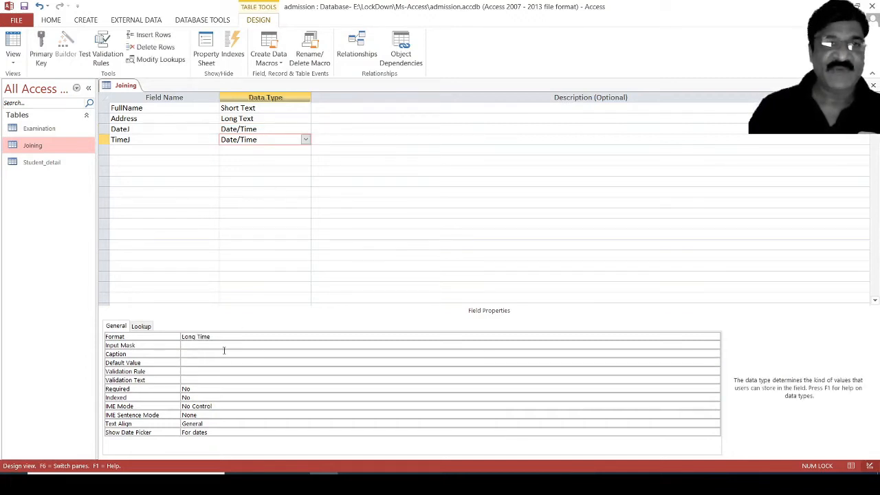
pyautogui.click(199, 363)
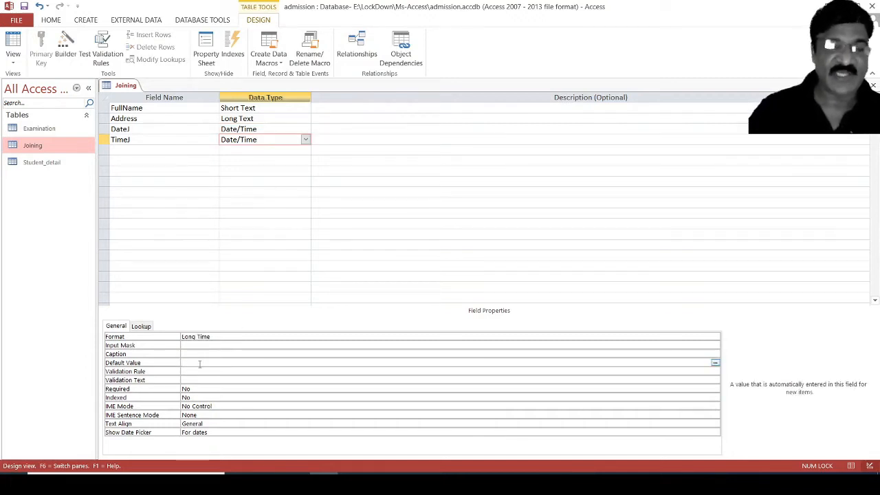
pyautogui.write('time()')
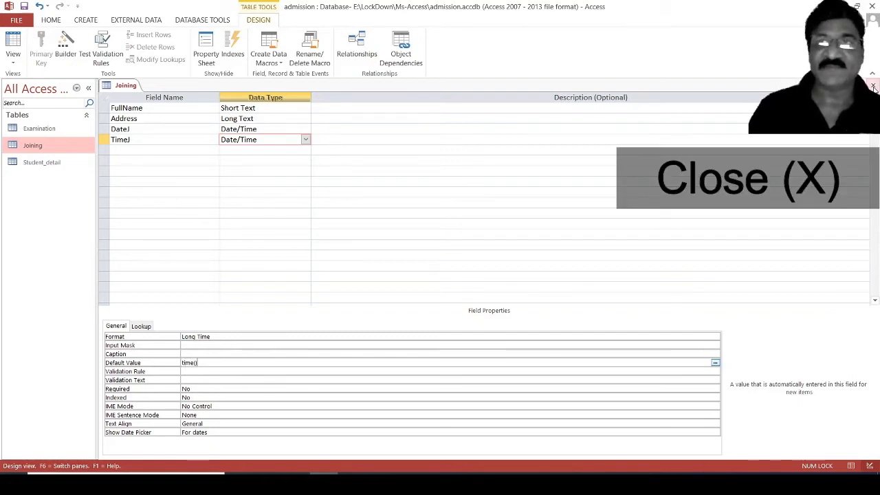
pyautogui.click(874, 87)
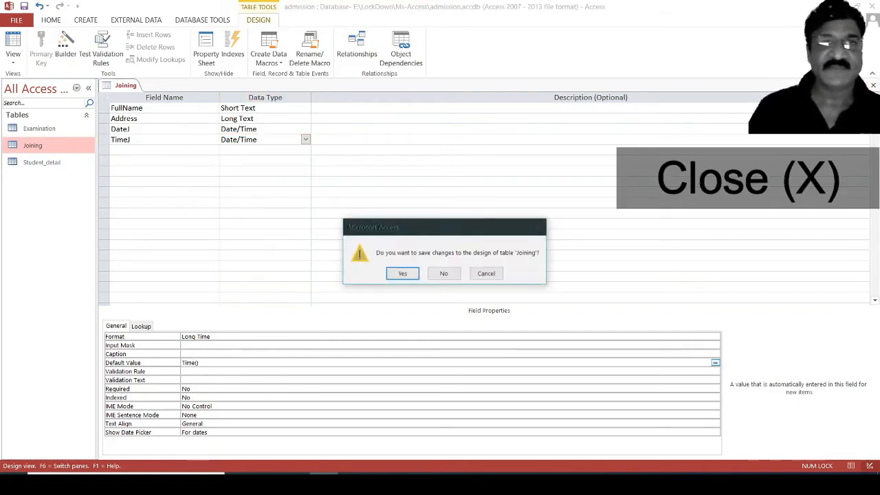
pyautogui.click(400, 274)
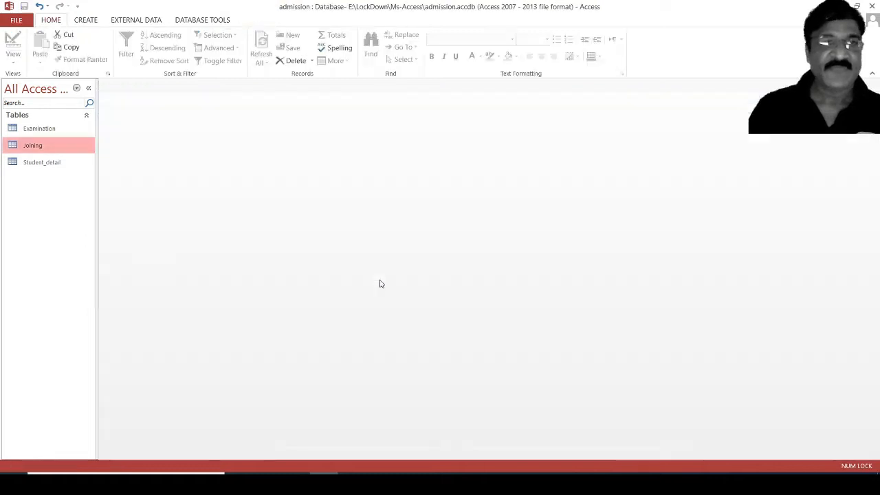
# Add a third record with a name and address, leaving DateJ and TimeJ to their defaults.
pyautogui.doubleClick(41, 151)
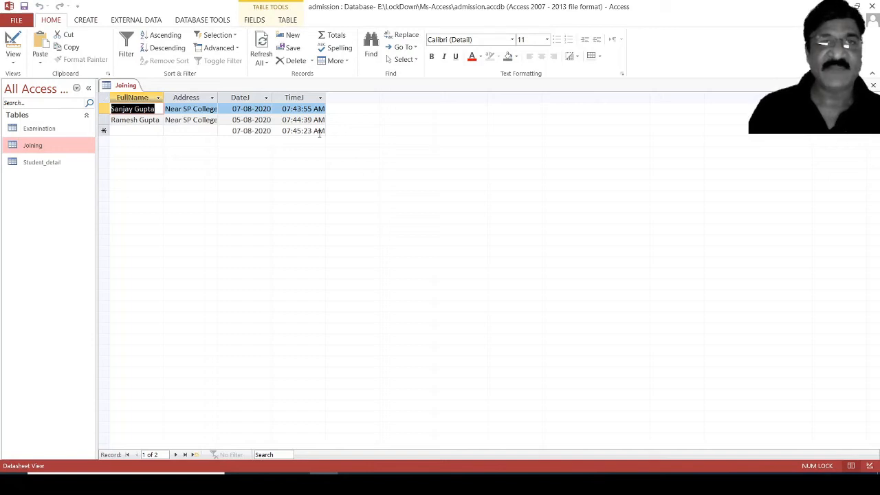
pyautogui.click(128, 132)
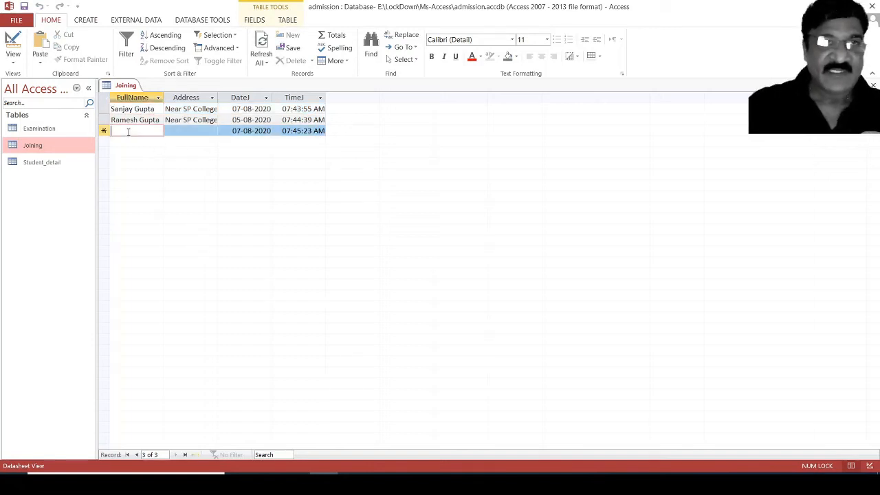
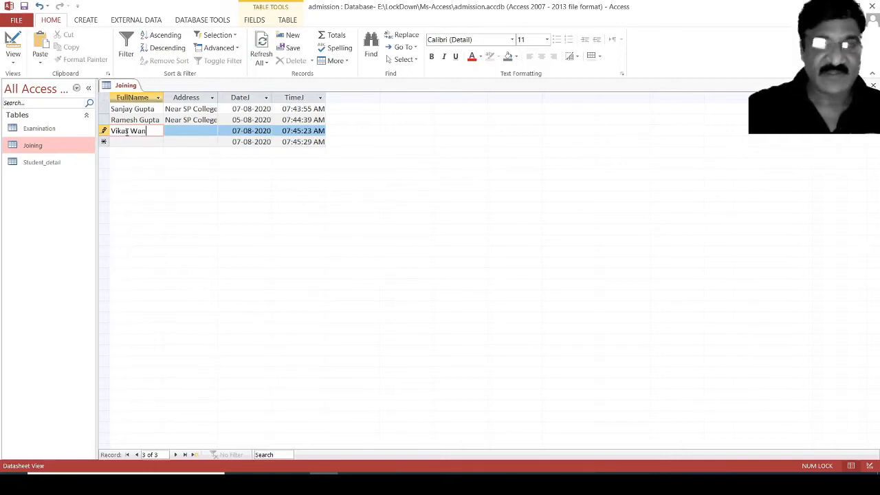
pyautogui.press('Tab')
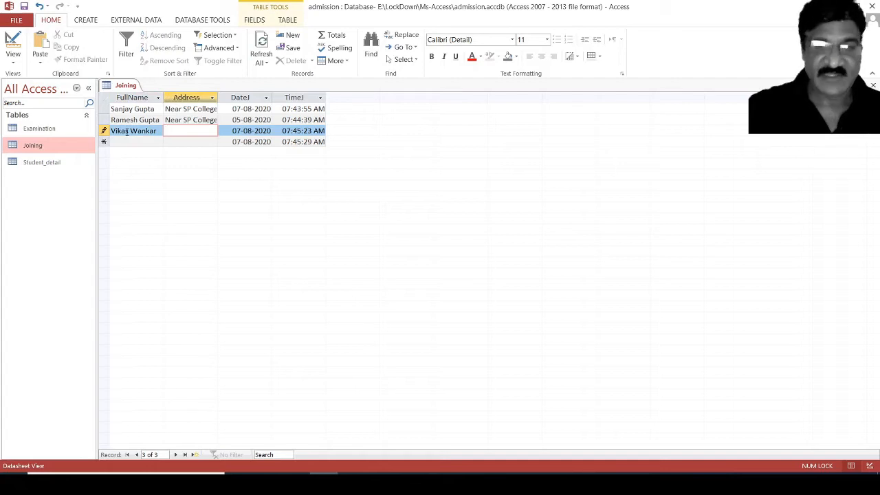
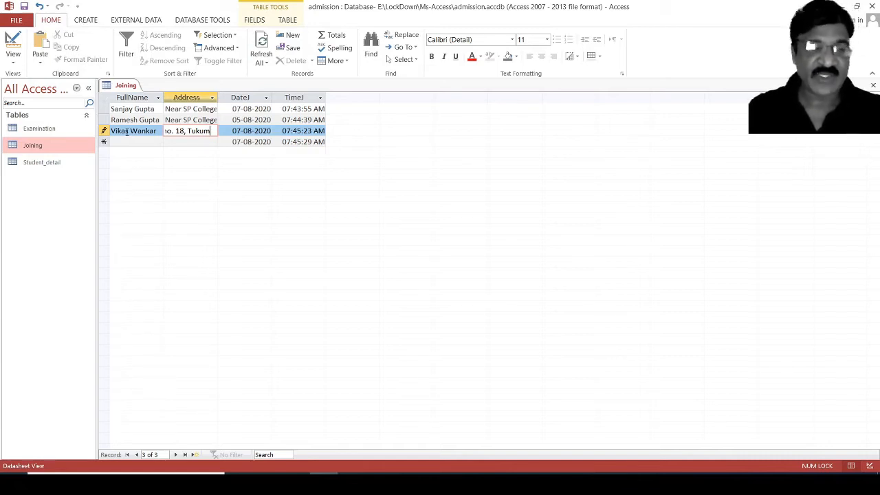
pyautogui.press('Tab')
pyautogui.press('Tab')
pyautogui.press('Tab')
pyautogui.press('Tab')
pyautogui.press('Tab')
pyautogui.press('Tab')
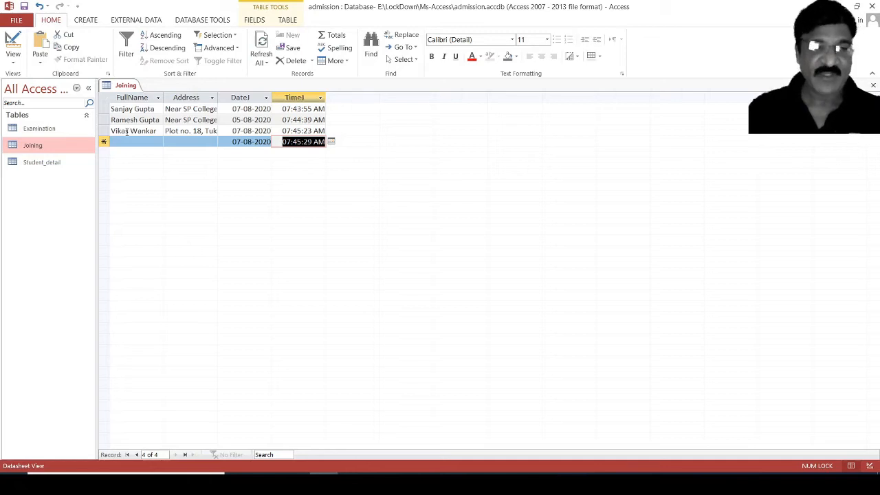
pyautogui.hotkey('shift', 'Tab')
pyautogui.hotkey('shift', 'Tab')
pyautogui.hotkey('shift', 'Tab')
pyautogui.hotkey('shift', 'Tab')
pyautogui.hotkey('shift', 'Tab')
pyautogui.hotkey('shift', 'Tab')
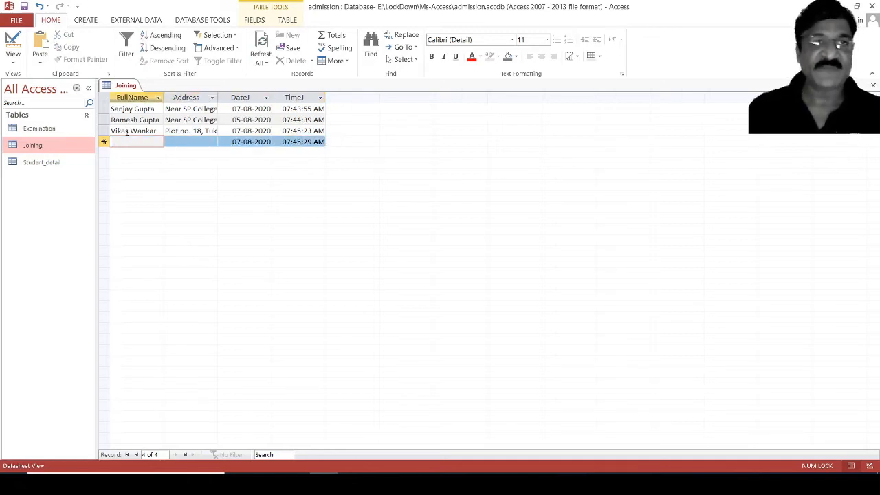
pyautogui.hotkey('shift', 'Tab')
pyautogui.hotkey('shift', 'Tab')
pyautogui.hotkey('shift', 'Tab')
pyautogui.hotkey('shift', 'Tab')
pyautogui.hotkey('shift', 'Tab')
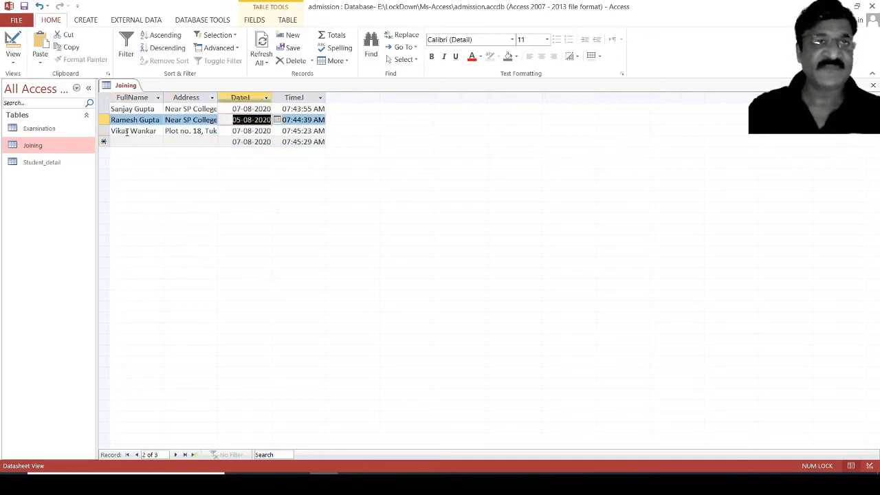
pyautogui.hotkey('shift', 'Tab')
pyautogui.hotkey('shift', 'Tab')
pyautogui.hotkey('shift', 'Tab')
pyautogui.hotkey('shift', 'Tab')
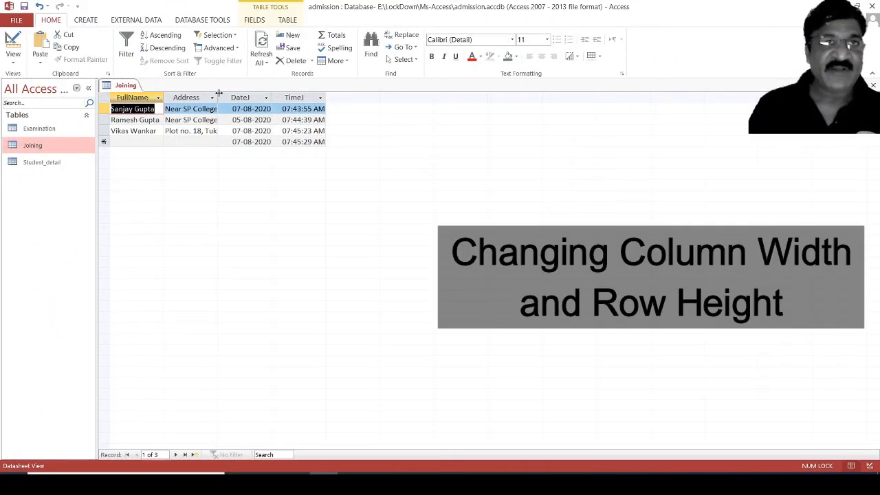
# Widen the Address column, then narrow it partly back and restore normal row height.
pyautogui.moveTo(216, 97); pyautogui.dragTo(348, 110)
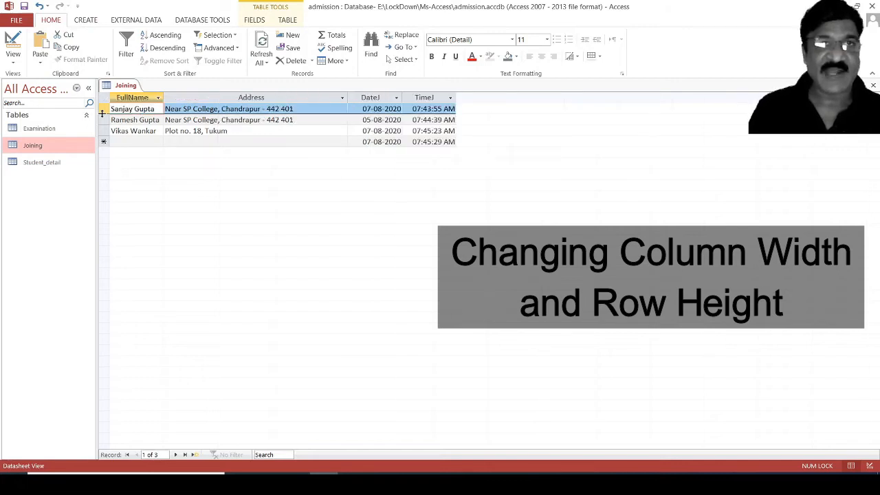
pyautogui.moveTo(101, 114); pyautogui.dragTo(102, 131)
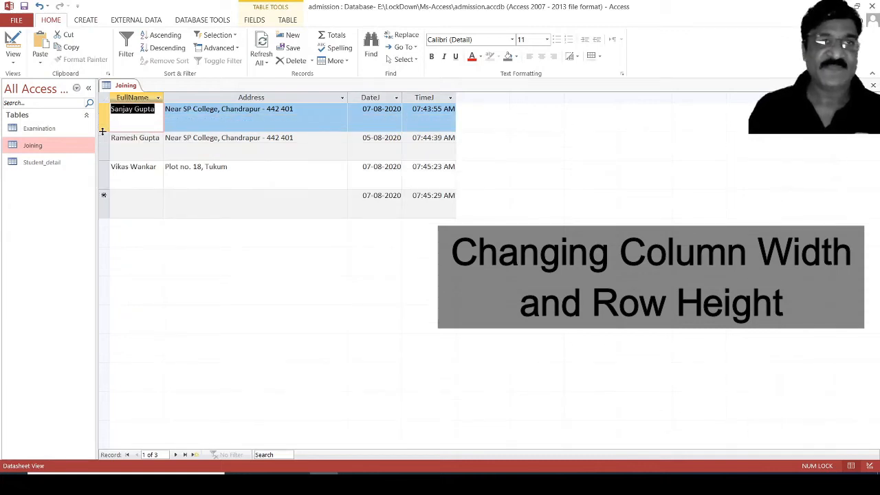
pyautogui.moveTo(102, 132); pyautogui.dragTo(103, 119)
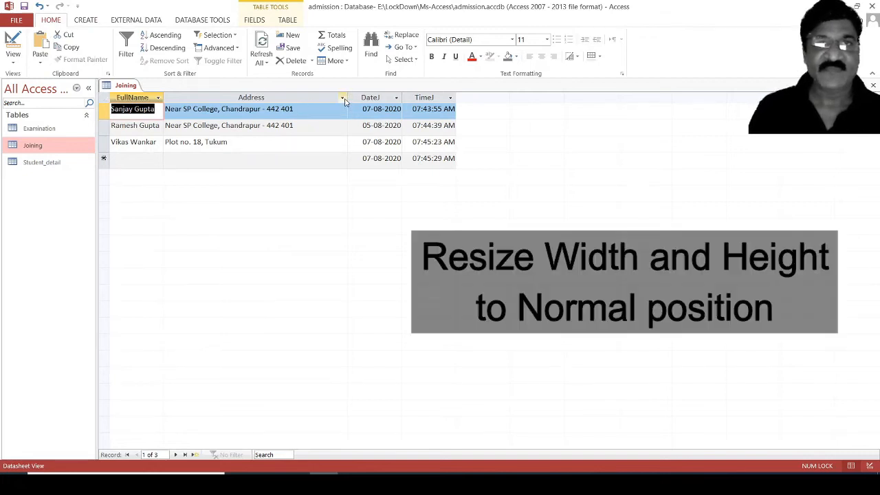
pyautogui.moveTo(347, 97); pyautogui.dragTo(256, 98)
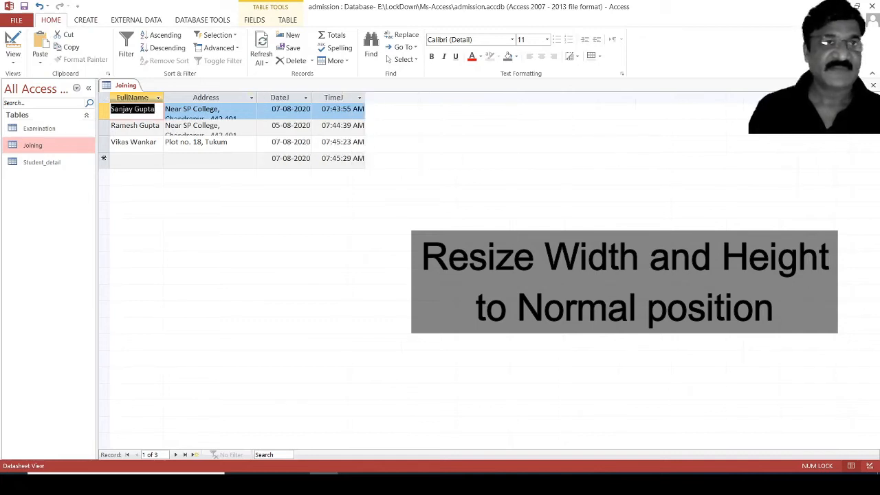
pyautogui.moveTo(104, 118); pyautogui.dragTo(104, 115)
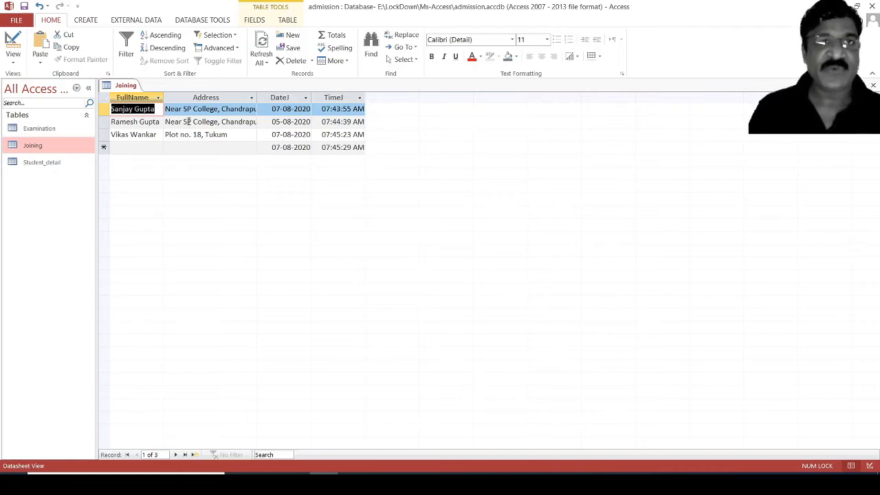
# Replace the second record's address with a new one, then close the table saving the layout.
pyautogui.click(188, 122)
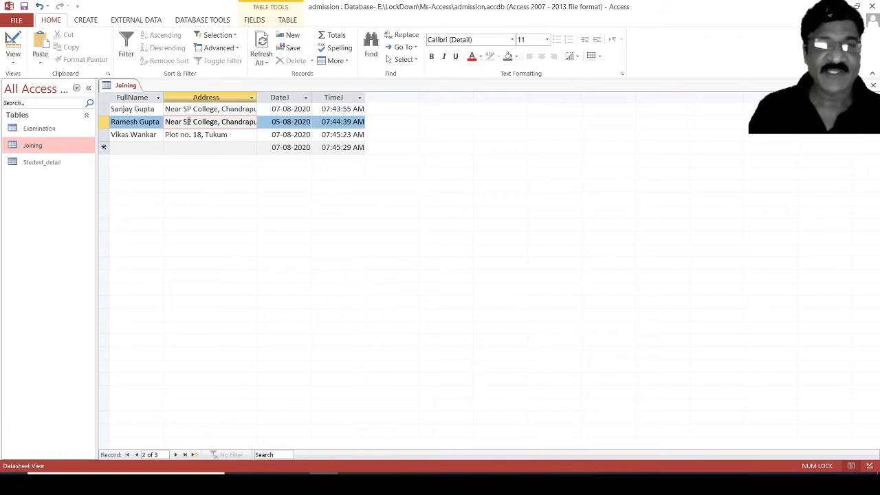
pyautogui.press('BackSpace')
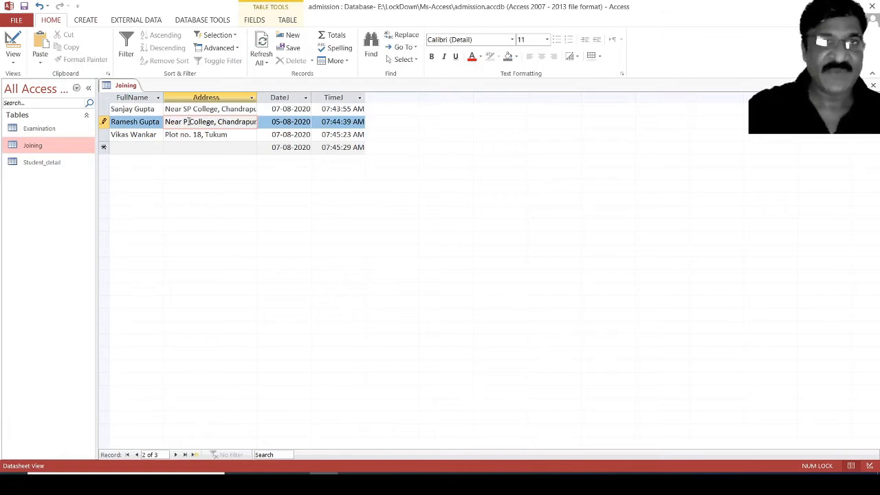
pyautogui.write('Janata')
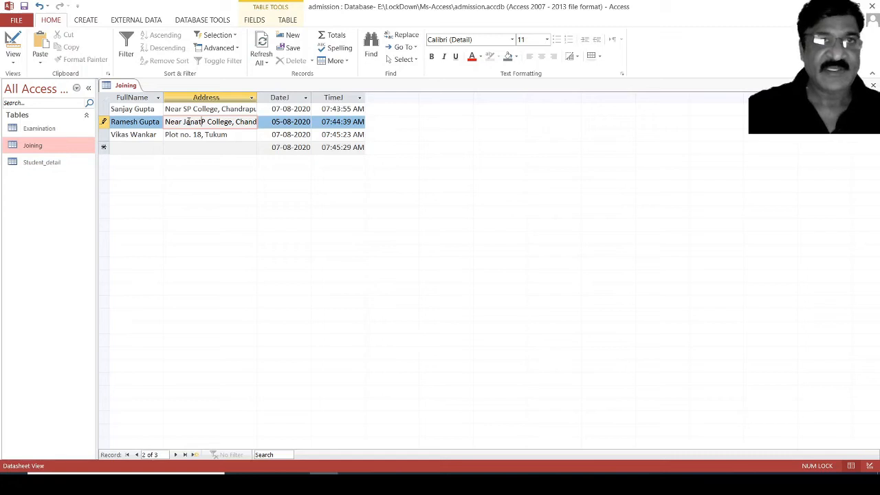
pyautogui.press('Delete')
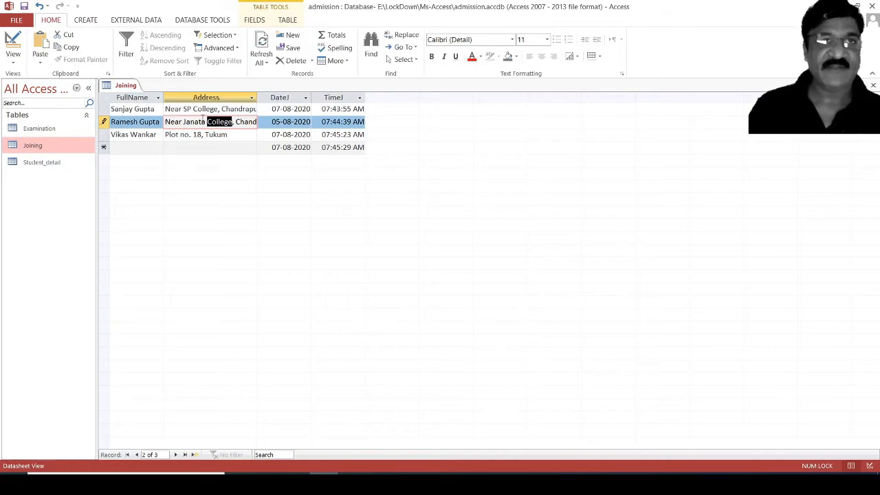
pyautogui.click(203, 121)
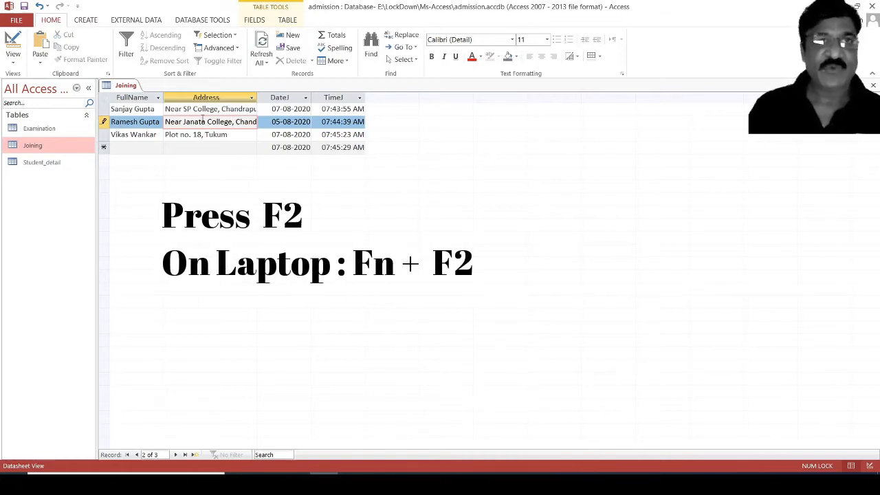
pyautogui.press('F2')
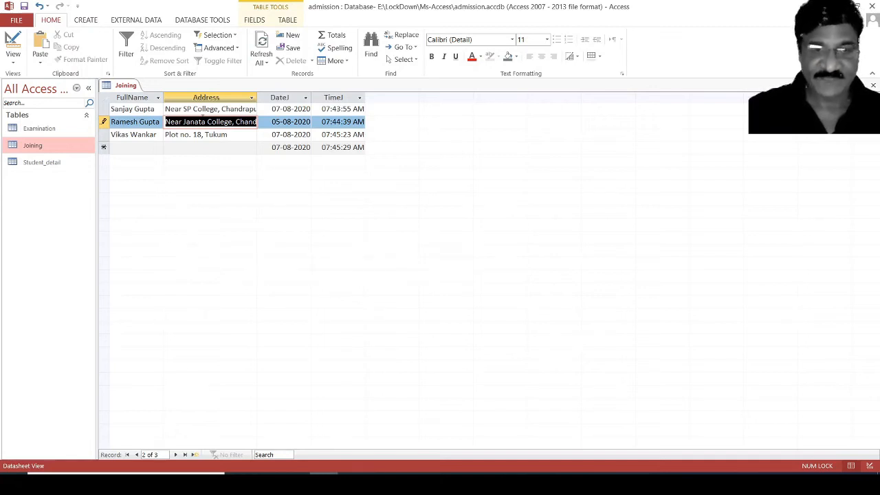
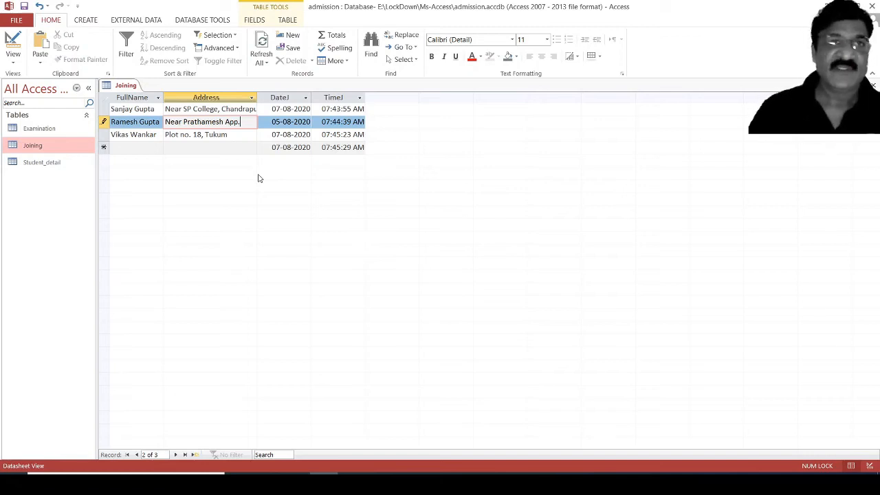
pyautogui.click(873, 85)
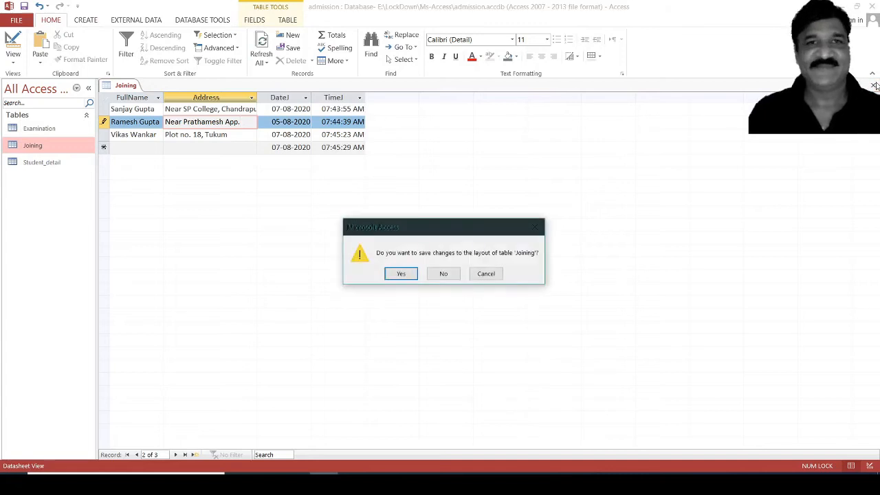
pyautogui.click(406, 272)
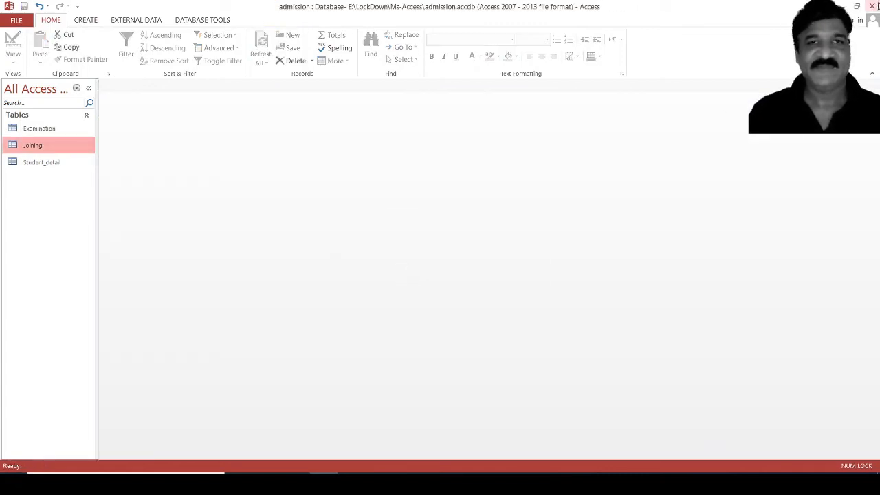